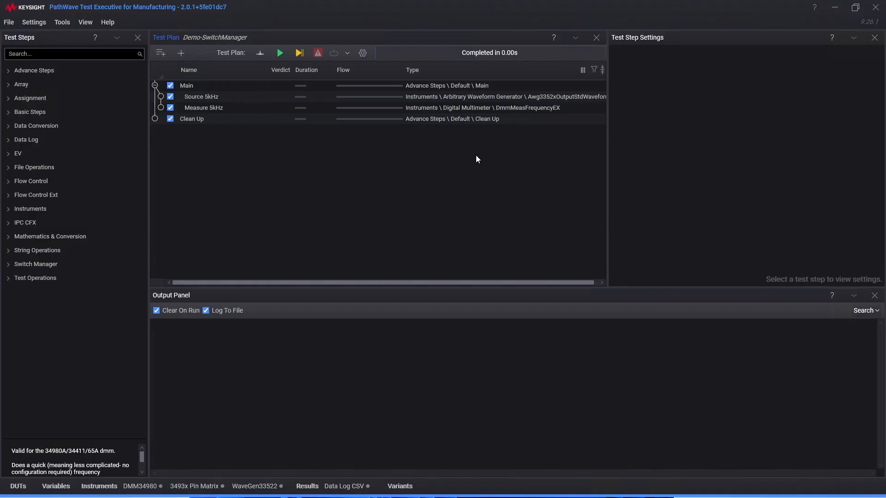
Review the bench settings of the WaveGen33522, DMM34980 and 3493x Pin Matrix instruments
left_click(99, 486)
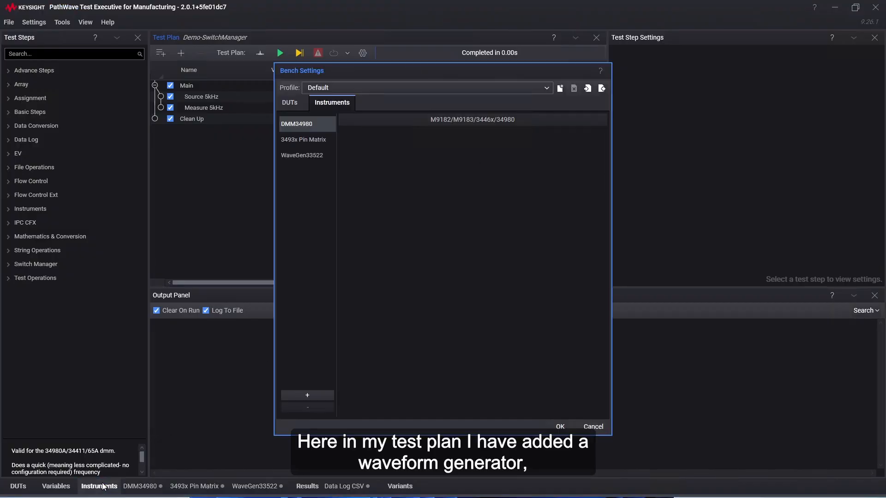
left_click(318, 159)
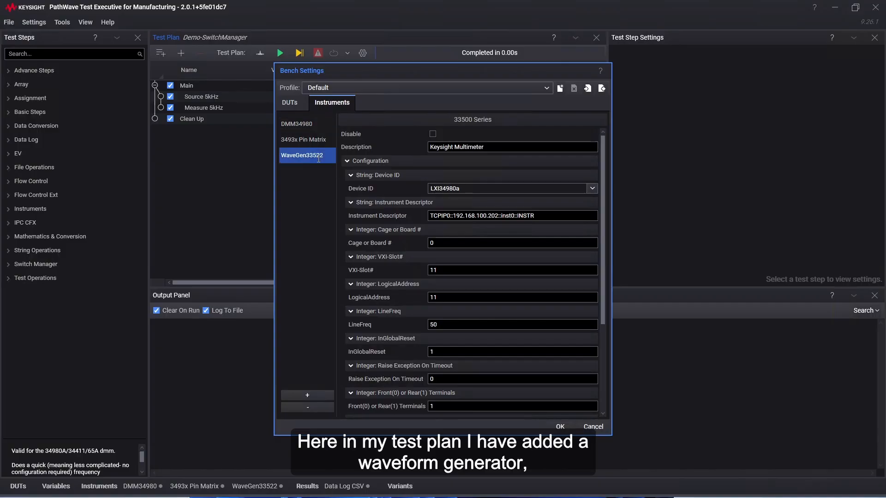
left_click(310, 126)
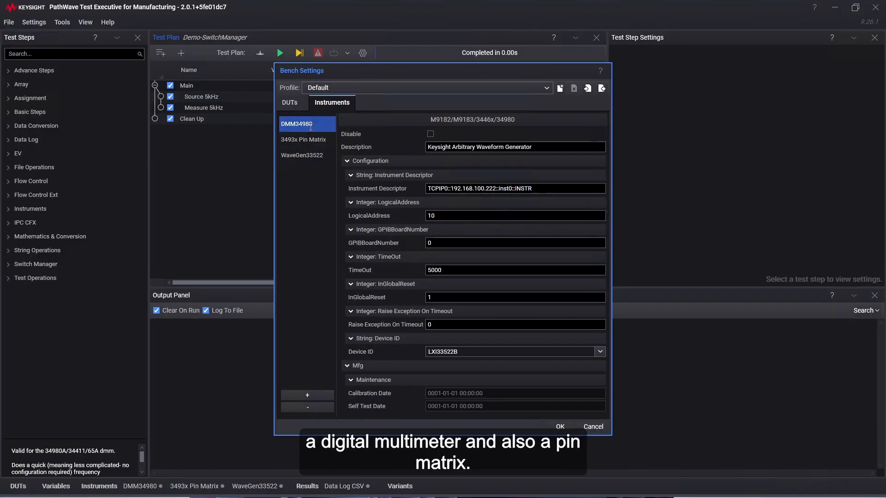
left_click(329, 140)
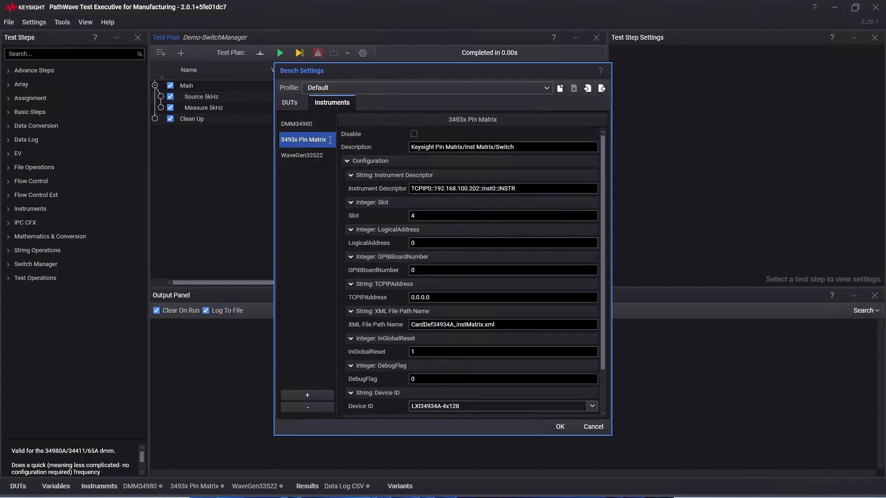
left_click(560, 428)
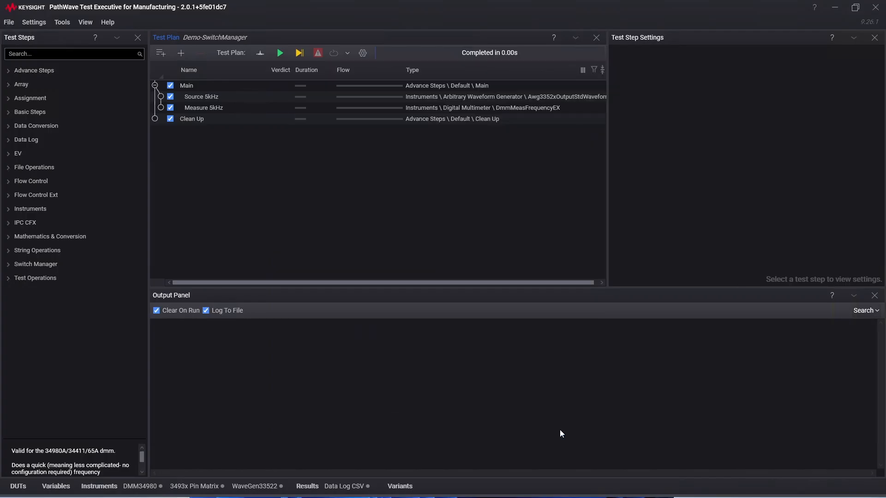
Open the Switch Manager in a maximized window and go through the three bench instruments
left_click(65, 22)
left_click(131, 143)
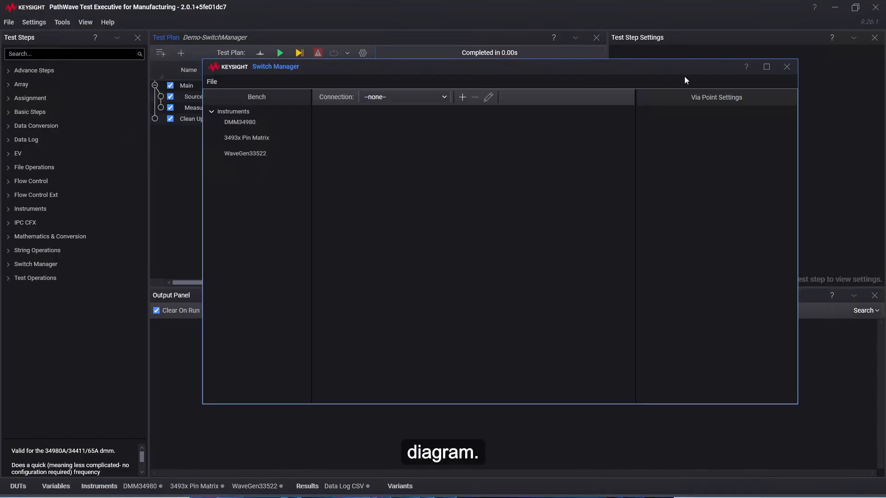
left_click(765, 67)
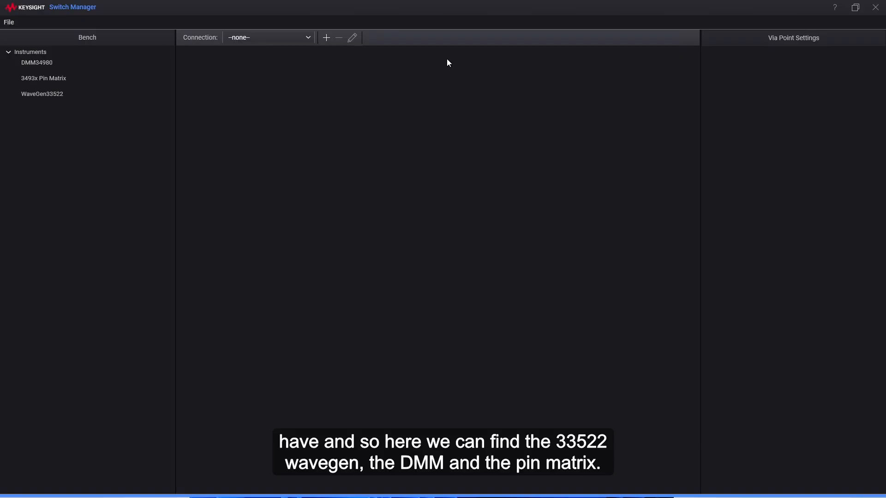
left_click(72, 96)
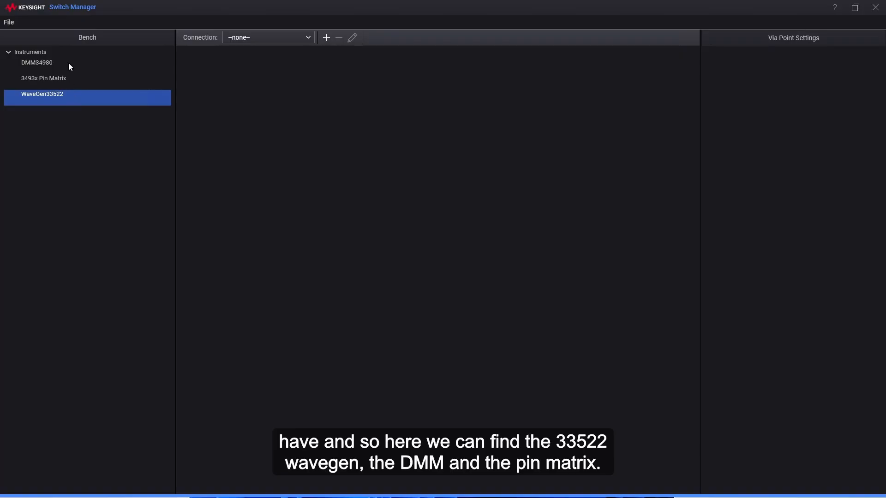
left_click(69, 63)
left_click(68, 80)
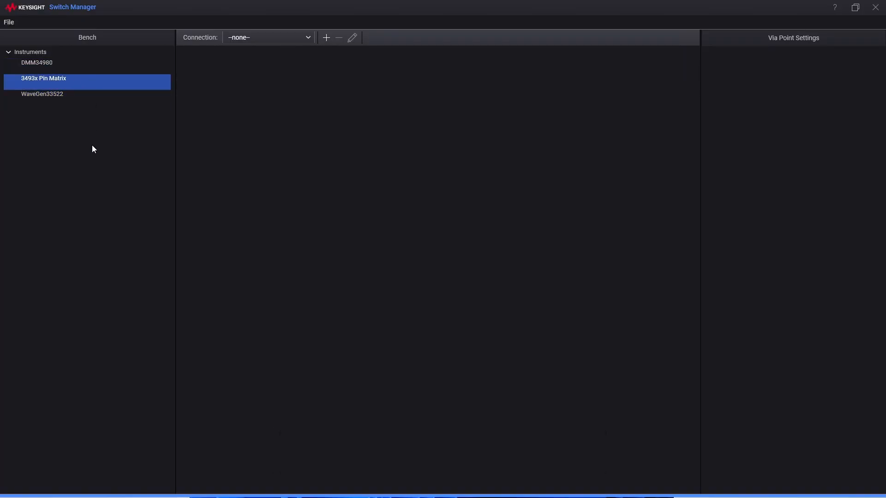
Add a new connection named SwitchPath1
left_click(327, 37)
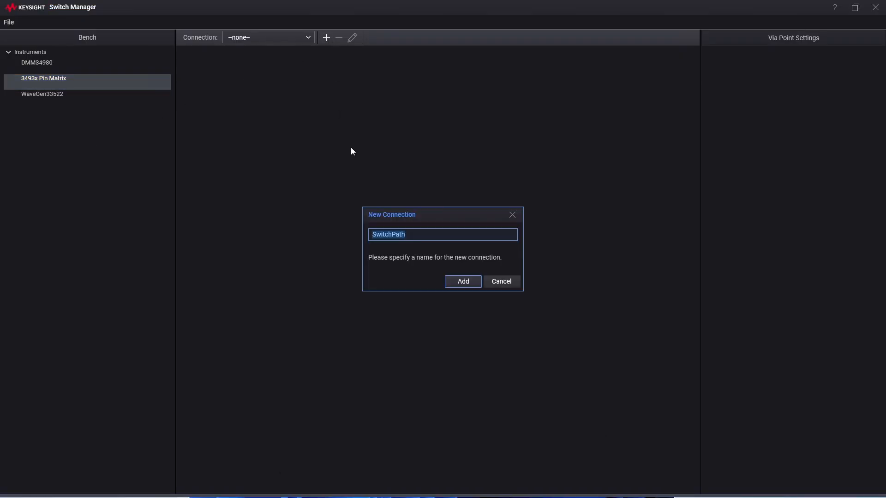
left_click(412, 234)
type("1")
left_click(461, 282)
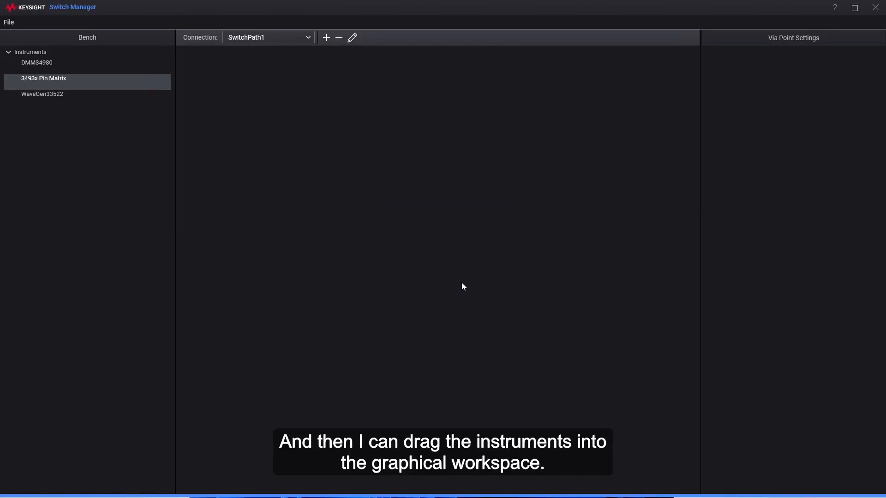
Place the WaveGen33522, DMM34980 and 3493x Pin Matrix in the SwitchPath1 diagram, with the pin matrix beside the other two
left_click(40, 93)
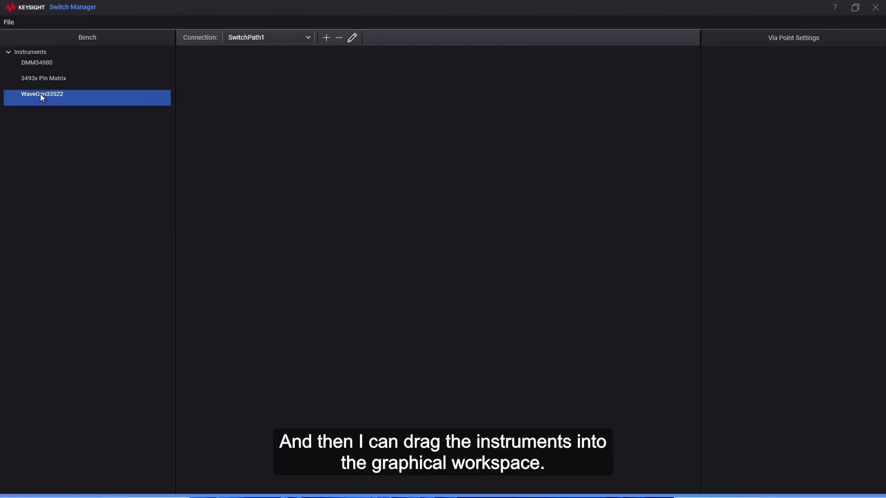
left_click_drag(217, 170, 231, 232)
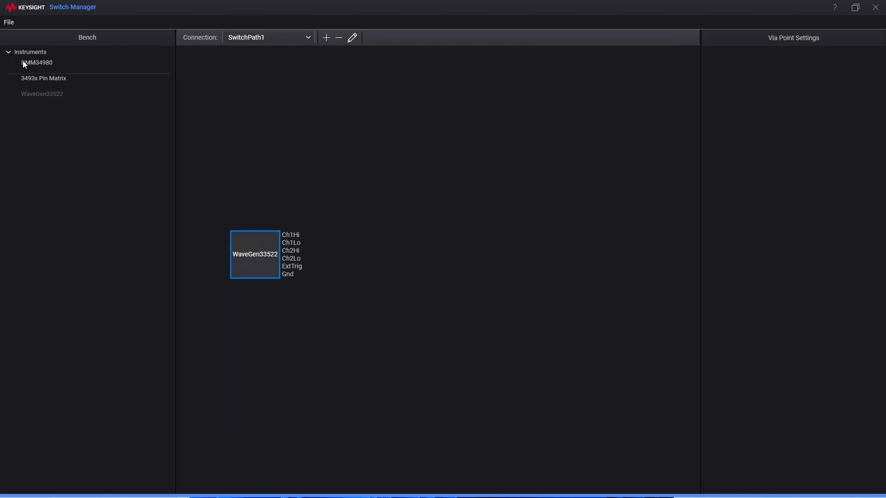
left_click_drag(31, 63, 234, 85)
left_click_drag(50, 79, 396, 71)
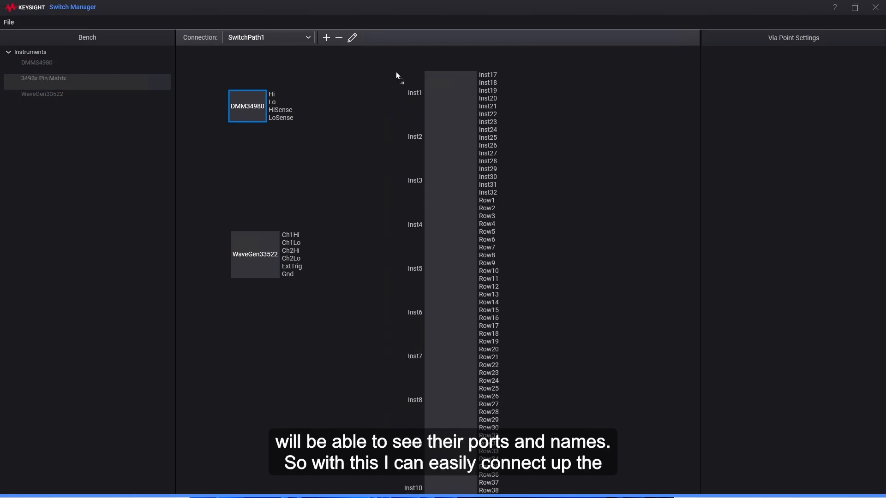
left_click(589, 144)
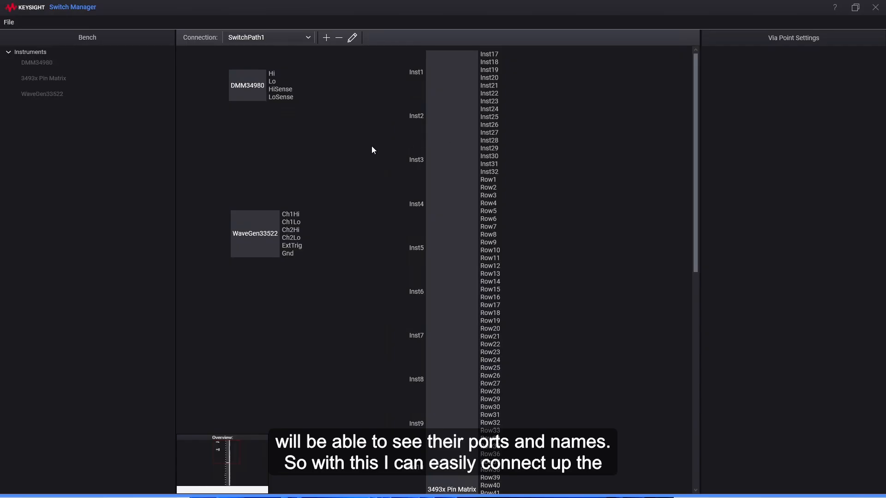
Connect DMM34980 Hi to Inst1 and Lo to Inst2 on the pin matrix, and shift the DMM block slightly down
left_click_drag(272, 74, 401, 81)
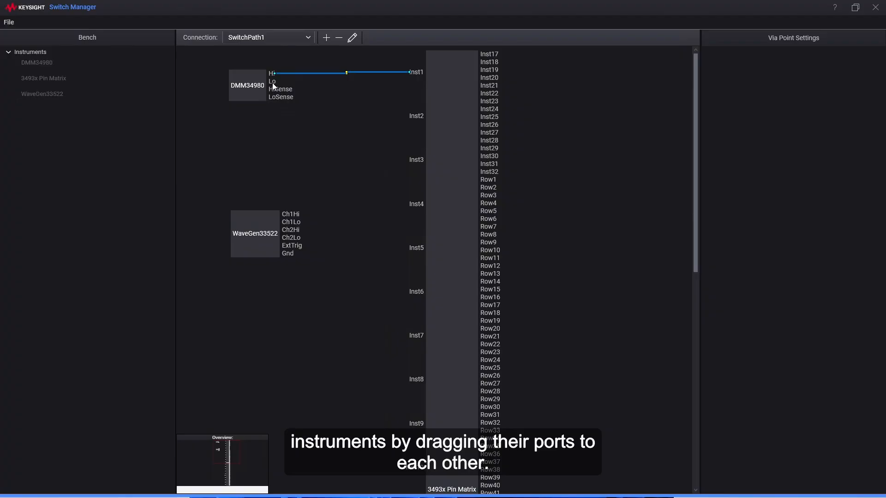
left_click_drag(400, 117, 415, 116)
mouse_move(251, 98)
left_mouse_down()
mouse_move(248, 131)
mouse_move(248, 107)
left_mouse_up()
left_click(322, 160)
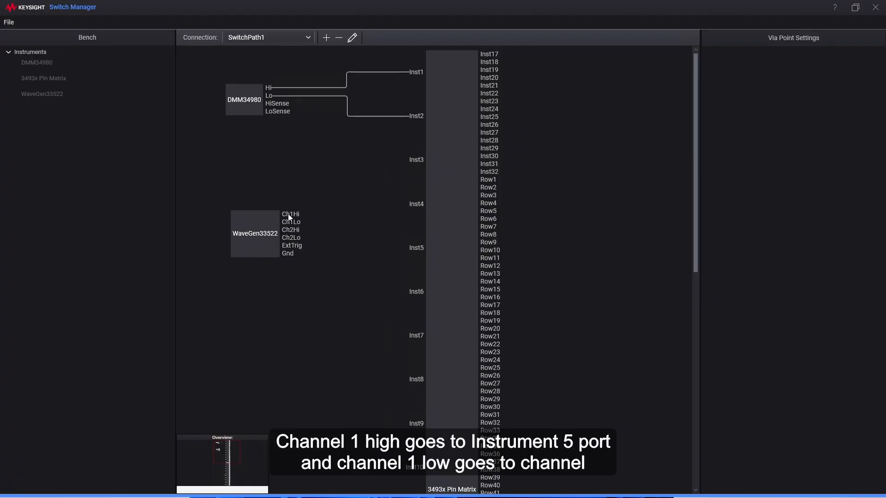
Connect WaveGen33522 Ch1Hi to Inst5 and Ch1Lo to Inst6, and reroute the Ch1Lo wire clear of the other one
left_click_drag(289, 214, 413, 248)
left_click_drag(291, 222, 415, 293)
left_click_drag(360, 293, 342, 292)
left_click(331, 326)
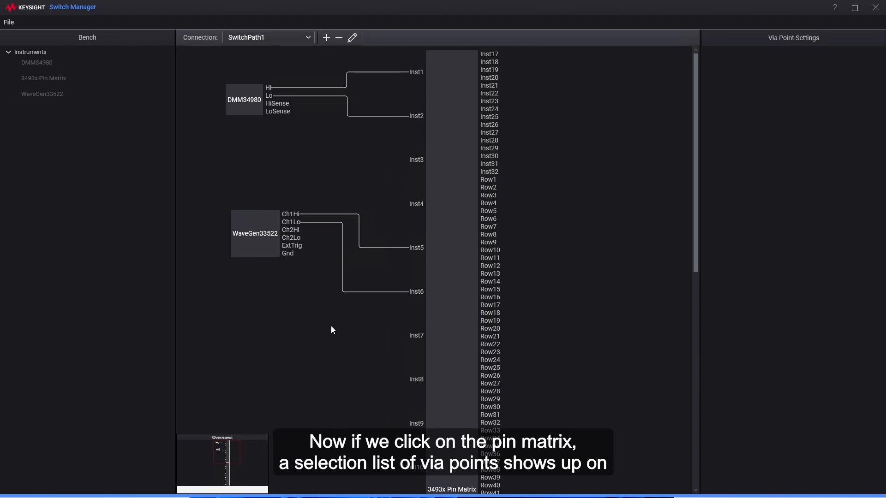
Add the pin matrix via points Inst1 ↔ ABus1 and Inst2 ↔ ABus2, turning off the Adjacent Only filter
left_click(452, 304)
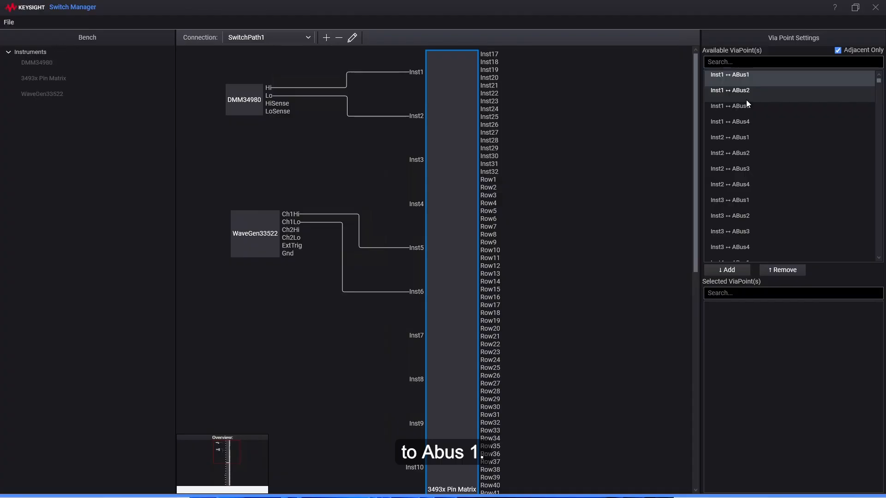
left_click(741, 74)
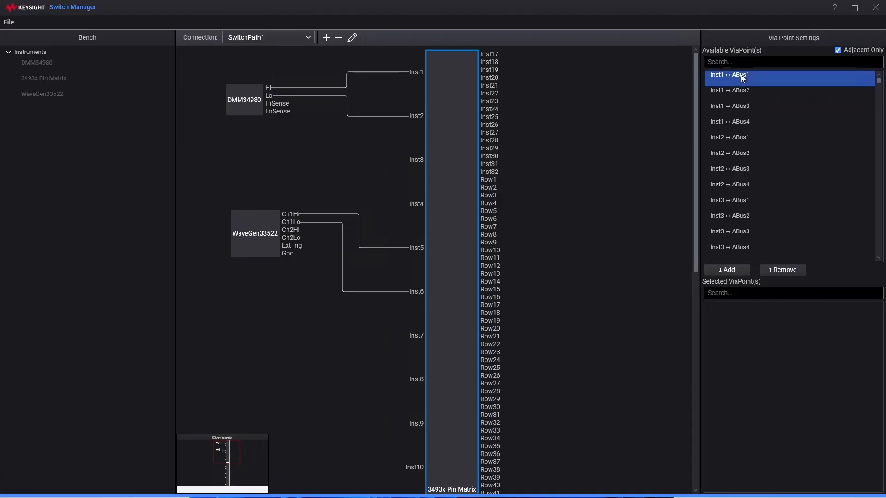
left_click(735, 270)
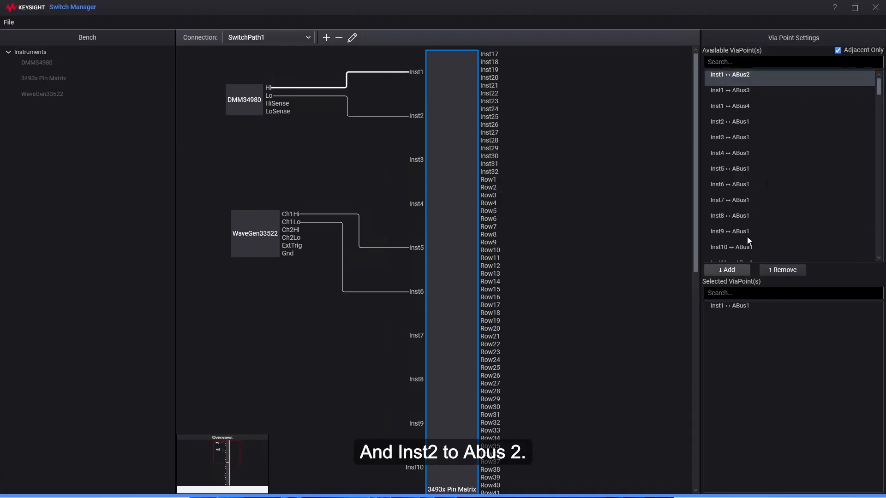
left_click(837, 50)
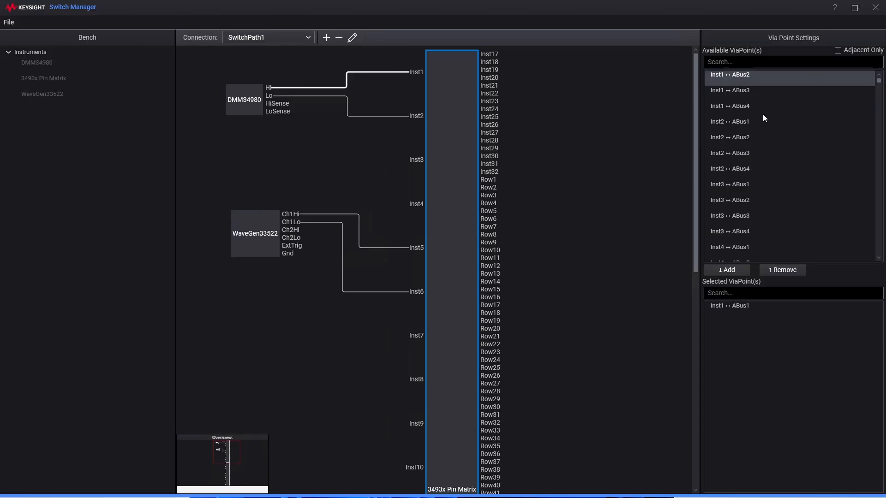
left_click(715, 138)
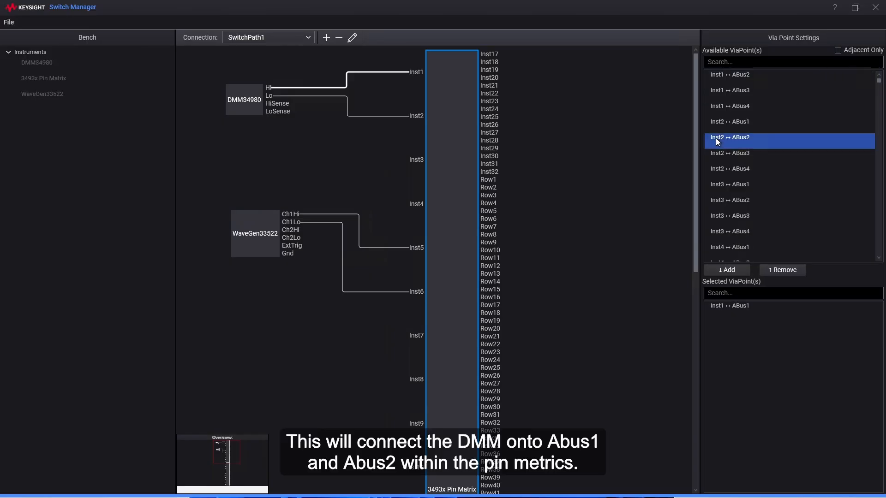
left_click(740, 271)
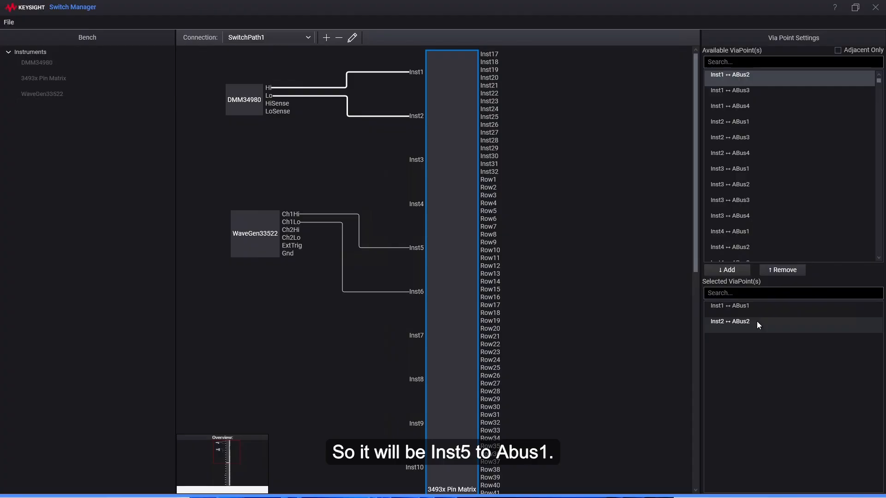
Add the via points Inst5 ↔ ABus1 and Inst6 ↔ ABus2 for the waveform generator channel
scroll(733, 228, "down", 4)
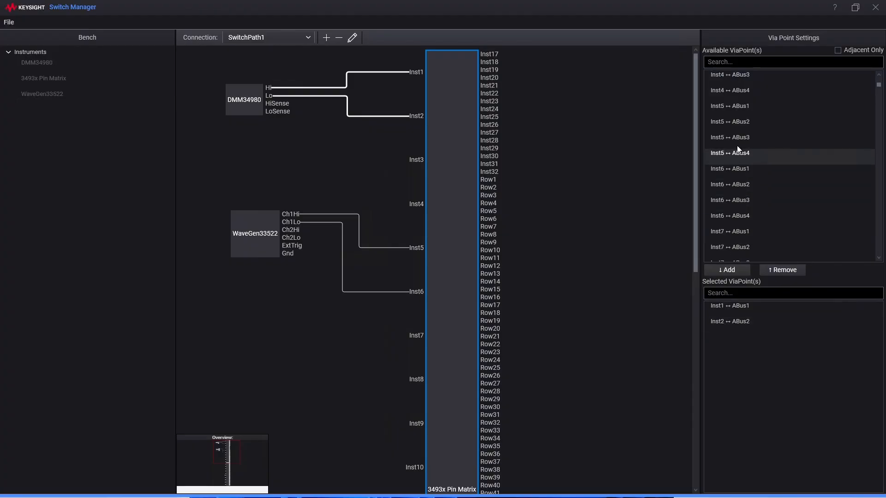
left_click(737, 106)
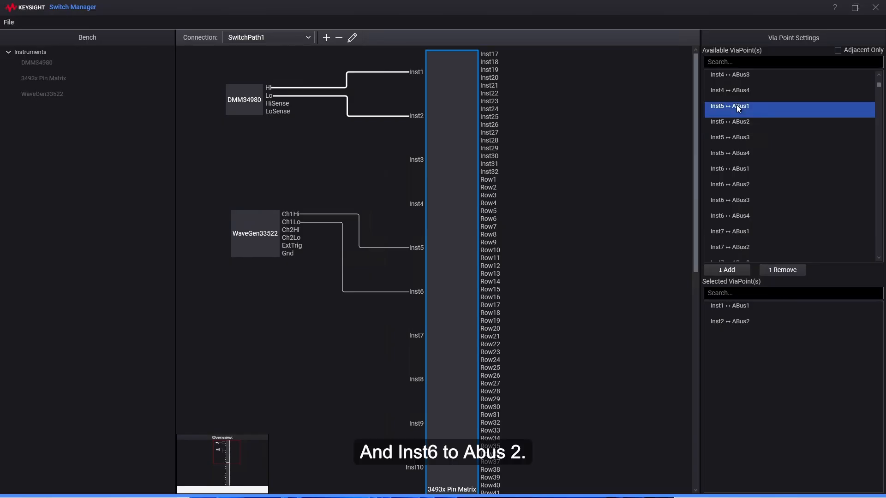
left_click(737, 270)
left_click(723, 171)
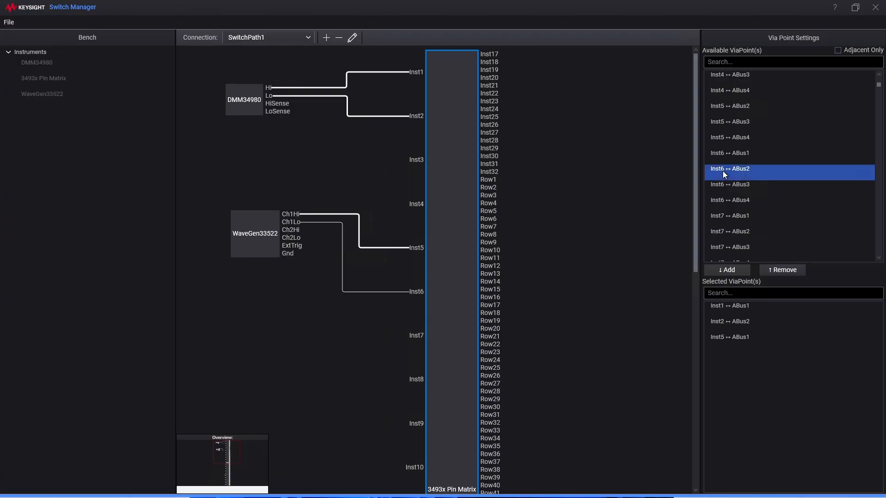
left_click(741, 271)
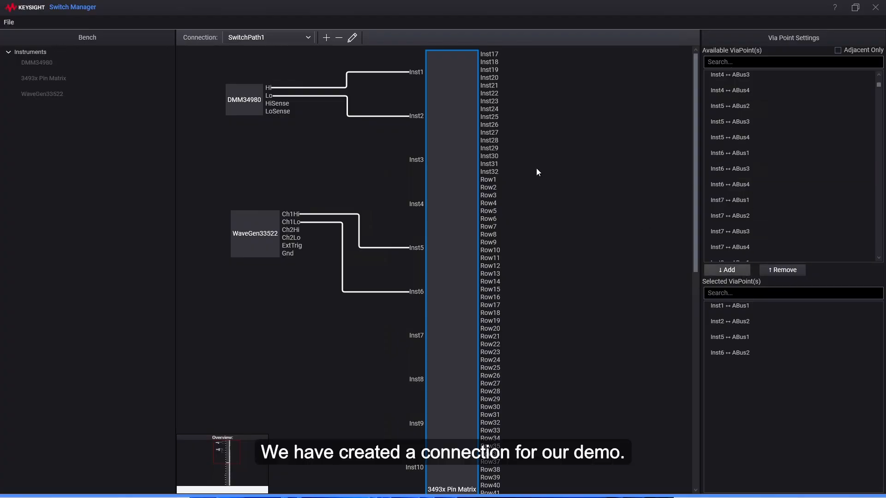
Save the switch connection and exit the Switch Manager
left_click(8, 23)
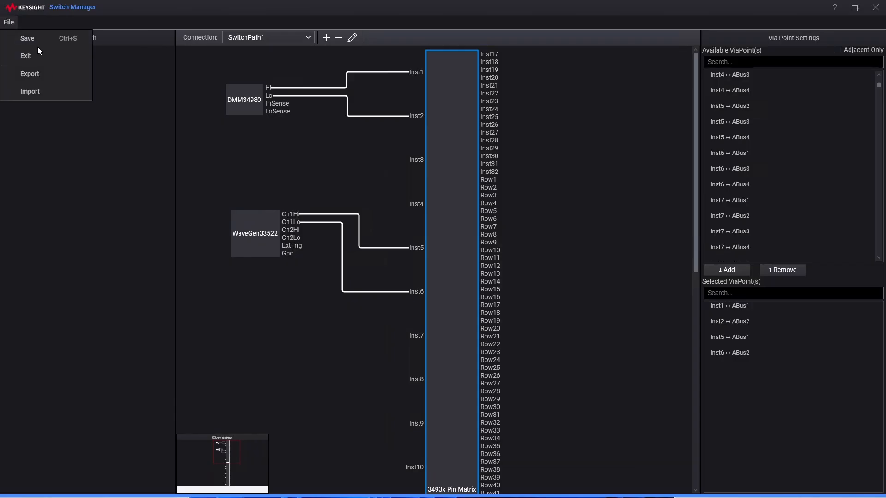
left_click(31, 39)
left_click(12, 21)
left_click(32, 57)
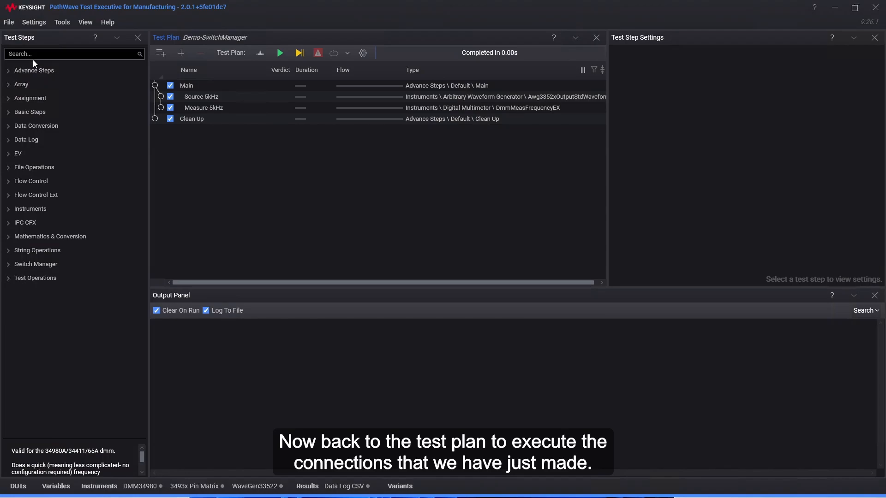
Add a Switch Manager Switch step to the test plan between Source 5kHz and Measure 5kHz
left_click(9, 264)
left_click(35, 278)
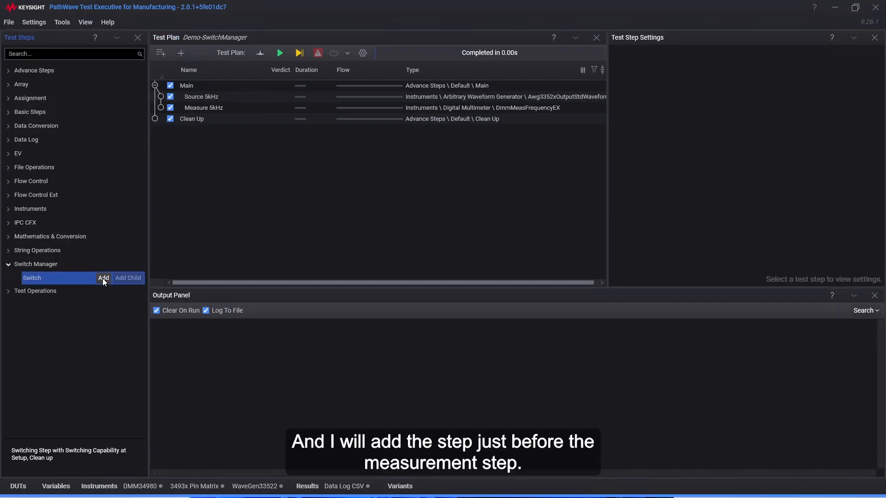
left_click(102, 278)
left_click_drag(181, 129, 202, 101)
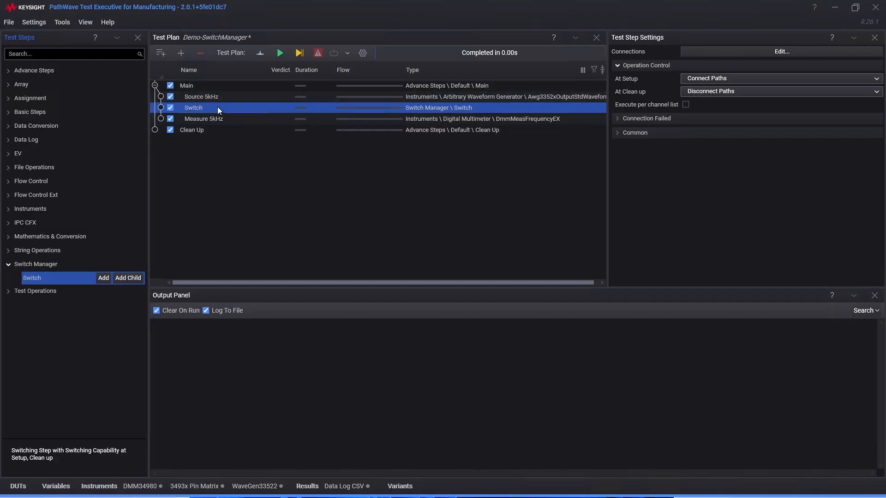
left_click(218, 107)
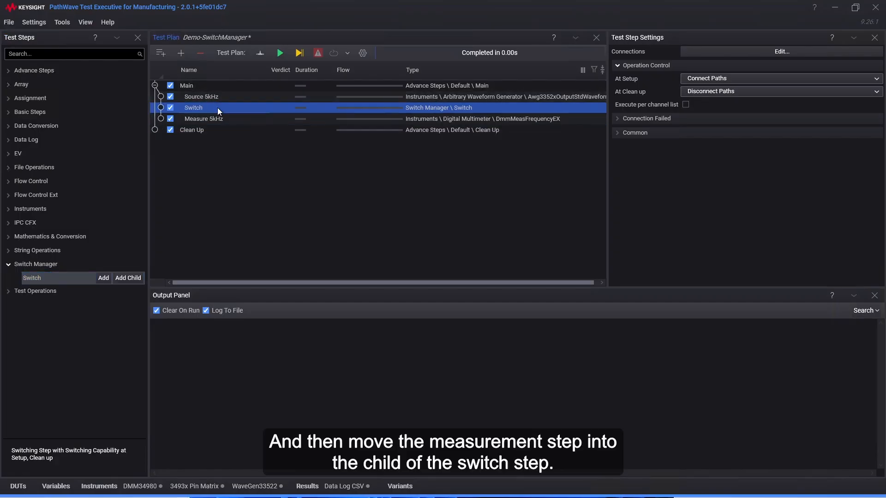
Move the Measure 5kHz step inside the Switch step as its child
left_click(226, 121)
left_click_drag(228, 120, 190, 110)
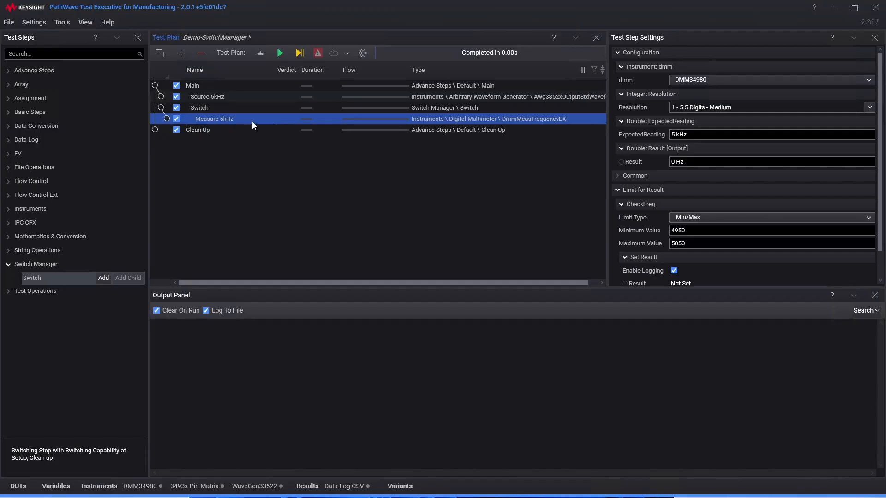
Add the SwitchPath1 connection to the Switch step's connections
left_click(223, 108)
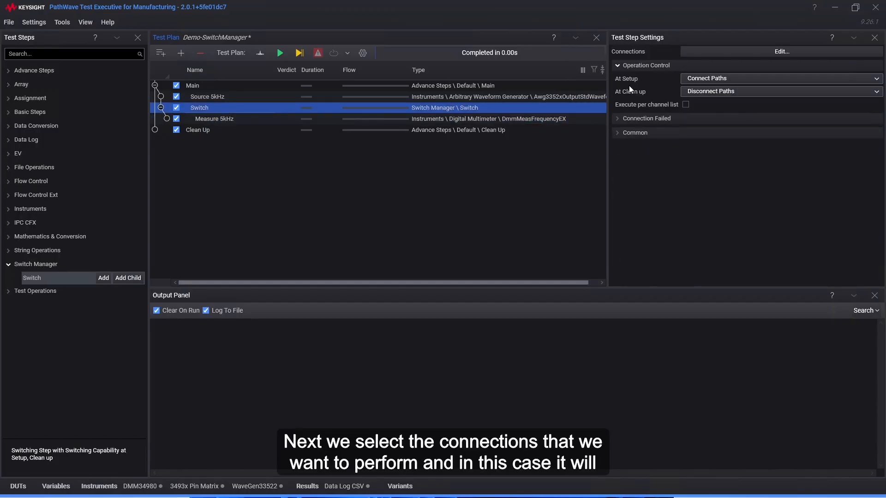
left_click(750, 51)
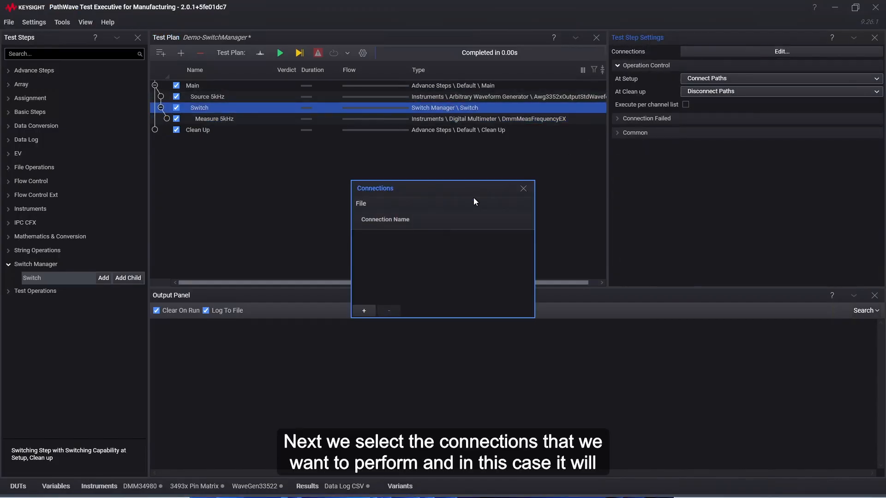
left_click(367, 311)
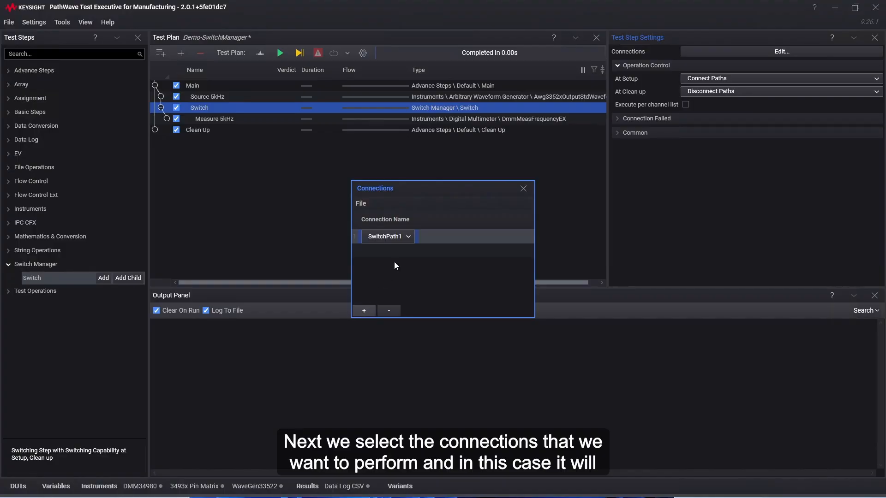
left_click(409, 237)
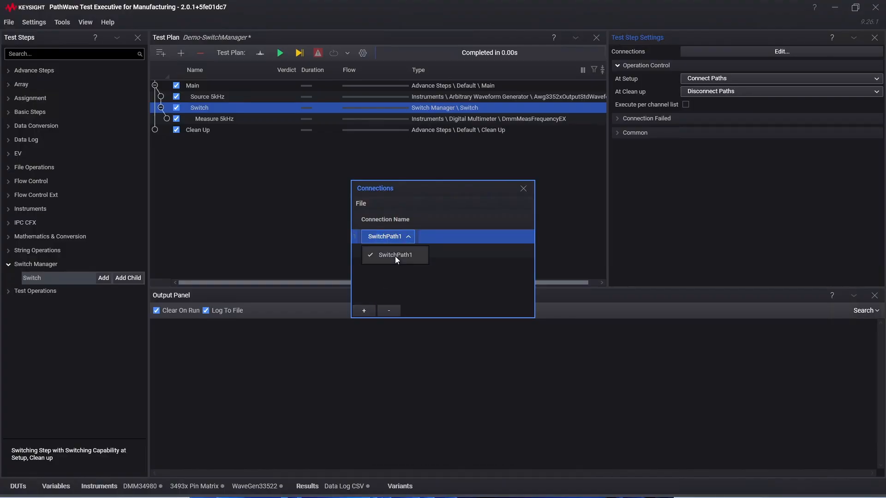
left_click(395, 256)
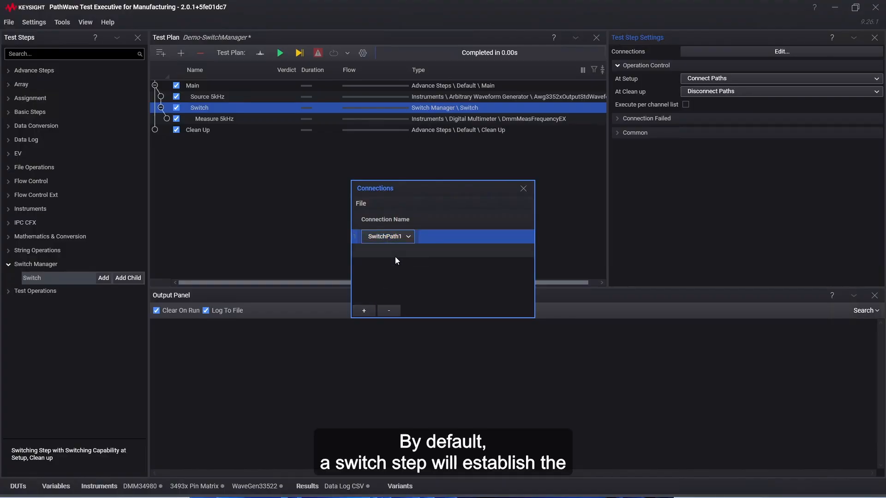
left_click(524, 189)
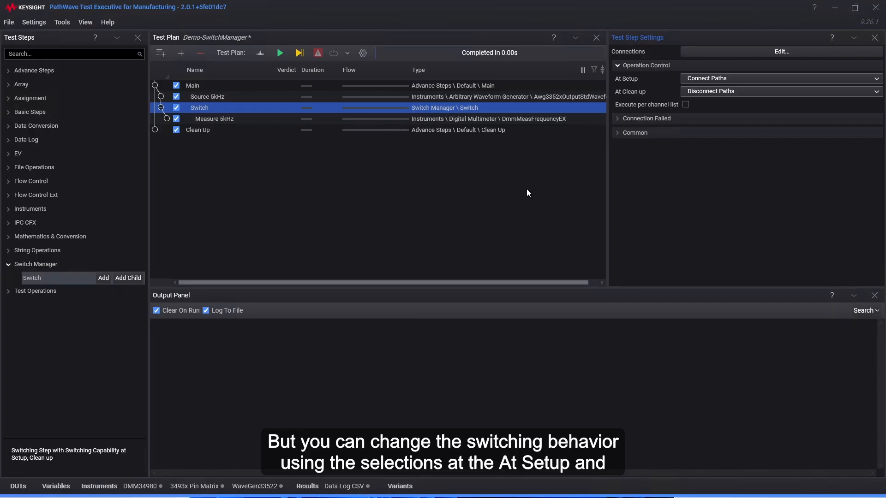
Review the Switch step's At Setup and At Clean up operation options
left_click(873, 82)
left_click(873, 82)
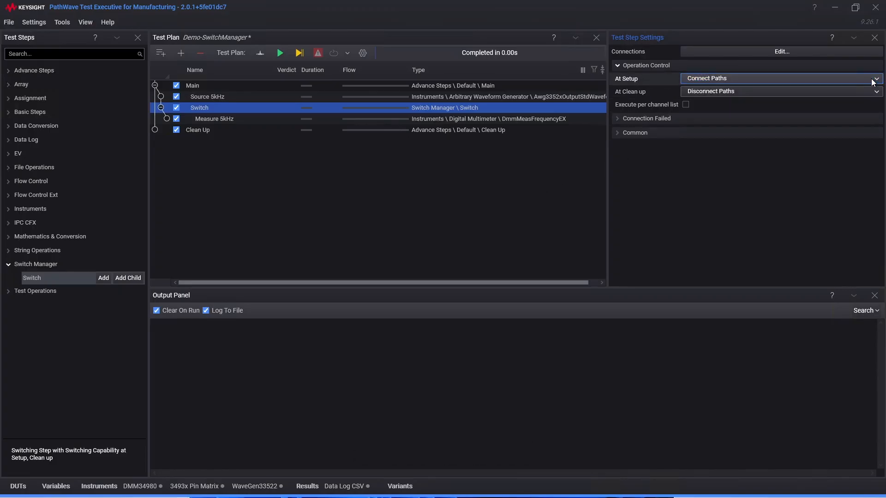
left_click(871, 93)
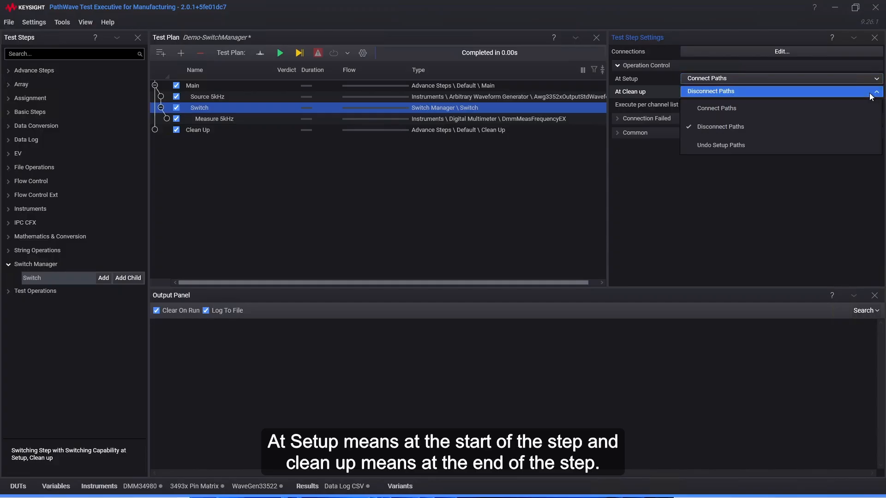
left_click(871, 94)
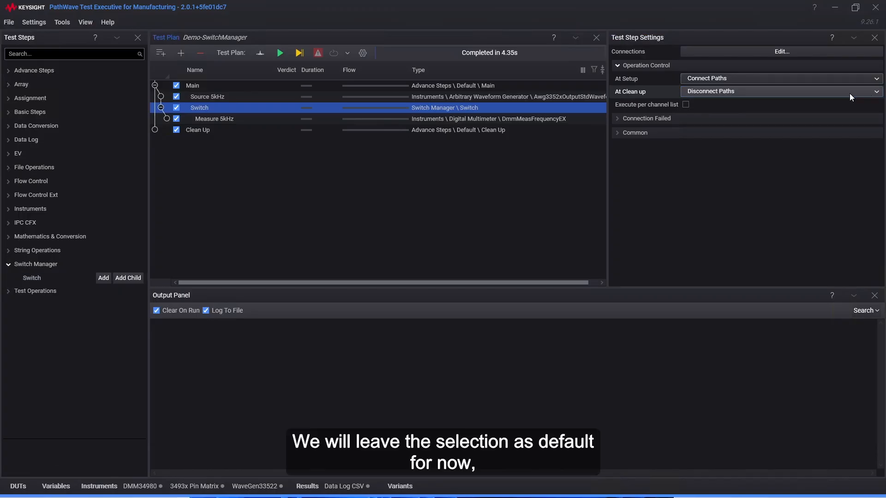
Run the test plan and check the Source 5kHz frequency setting against the Measure 5kHz result
left_click(280, 54)
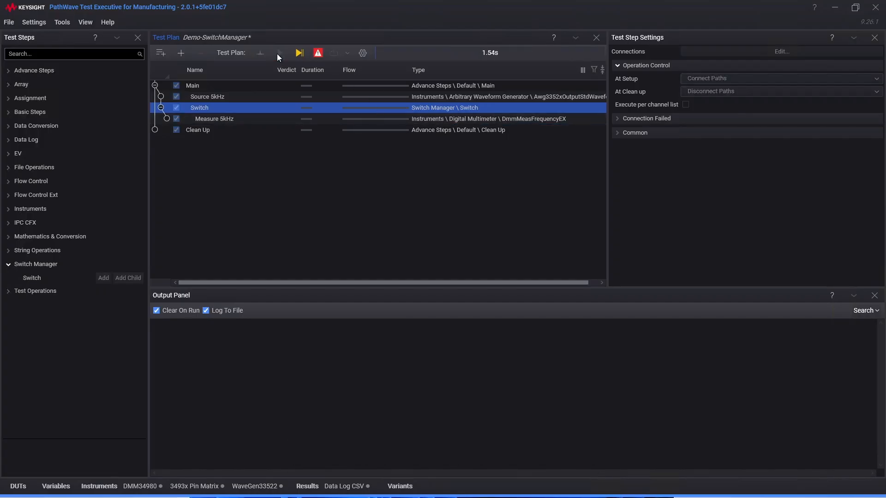
left_click(214, 98)
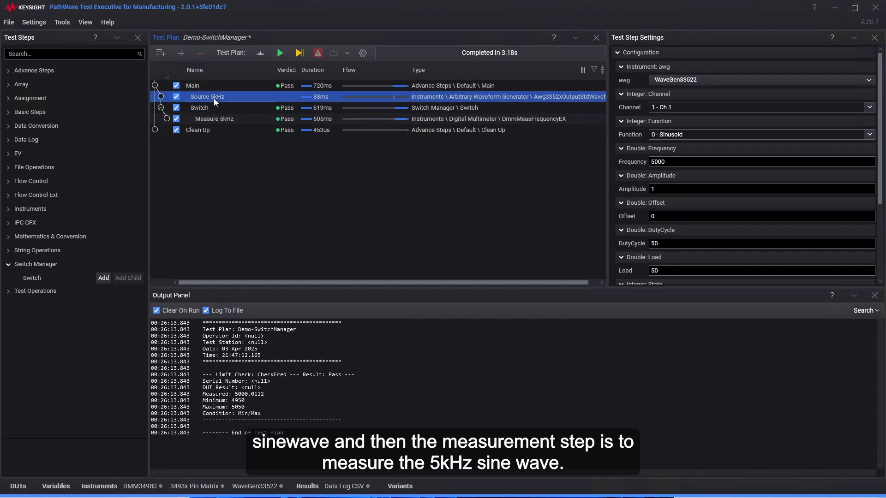
left_click(671, 162)
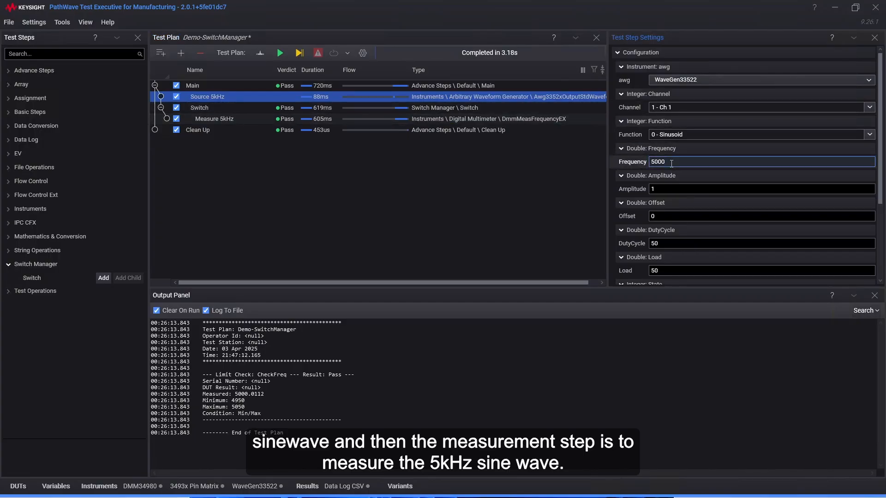
left_click(226, 120)
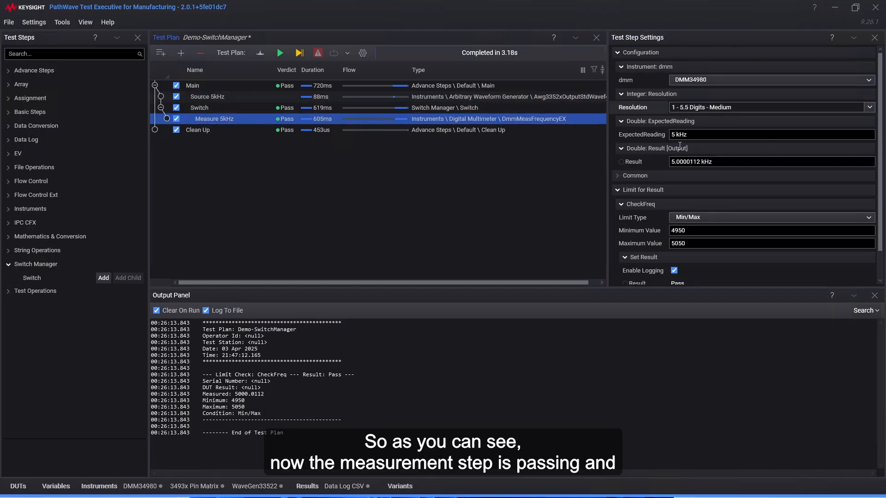
left_click_drag(698, 161, 668, 162)
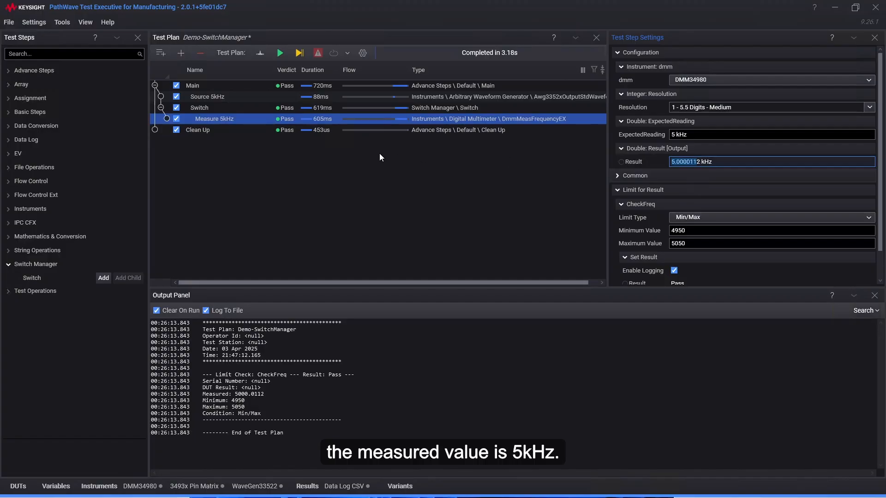
left_click(334, 159)
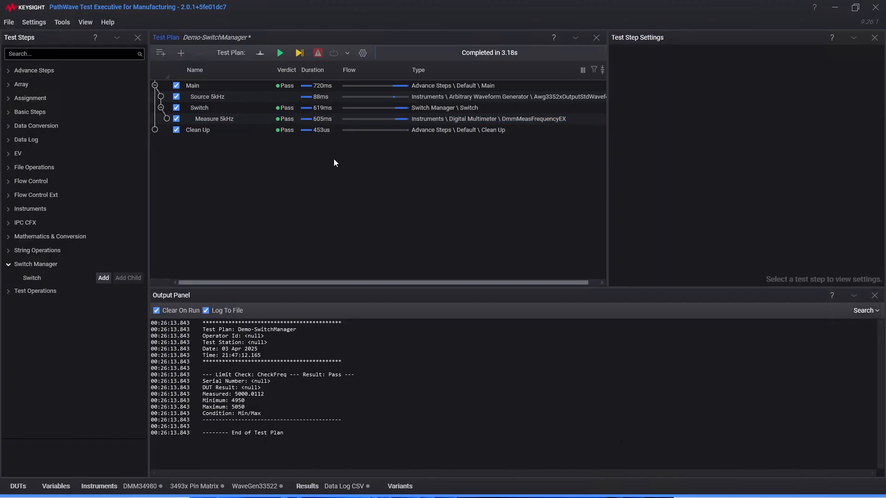
Duplicate the Measure 5kHz step within the Switch step
left_click(227, 121)
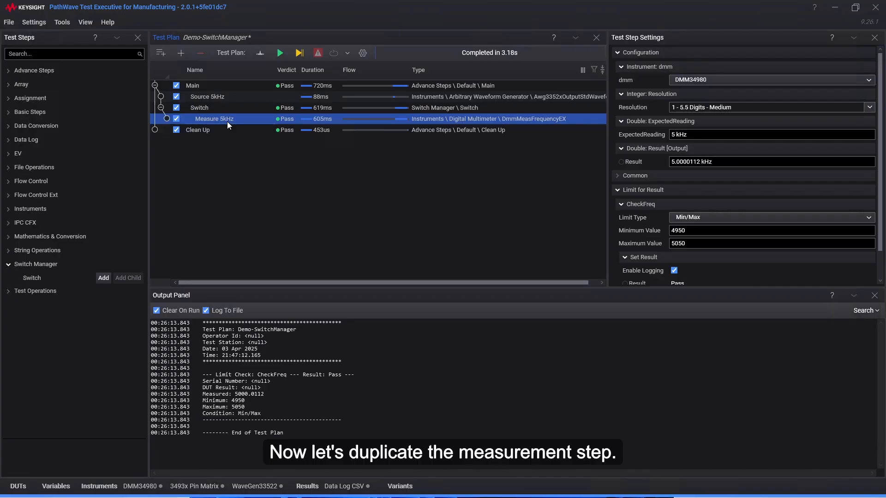
right_click(227, 121)
left_click(259, 220)
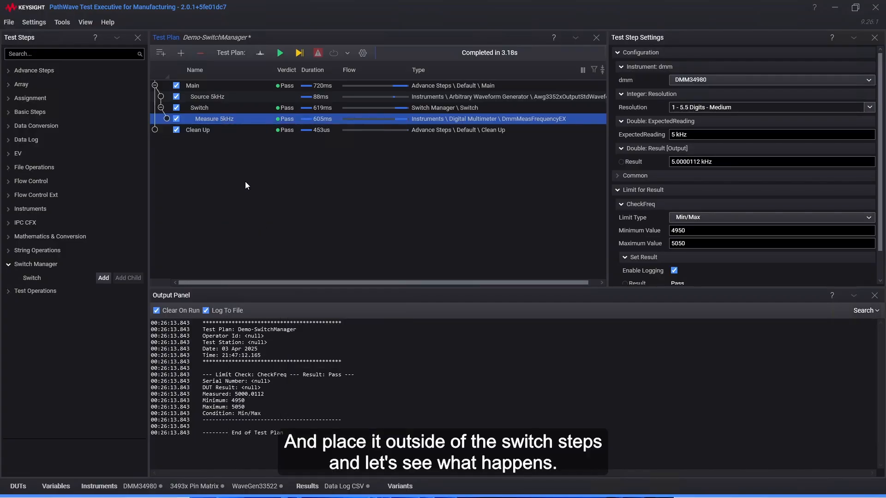
right_click(247, 123)
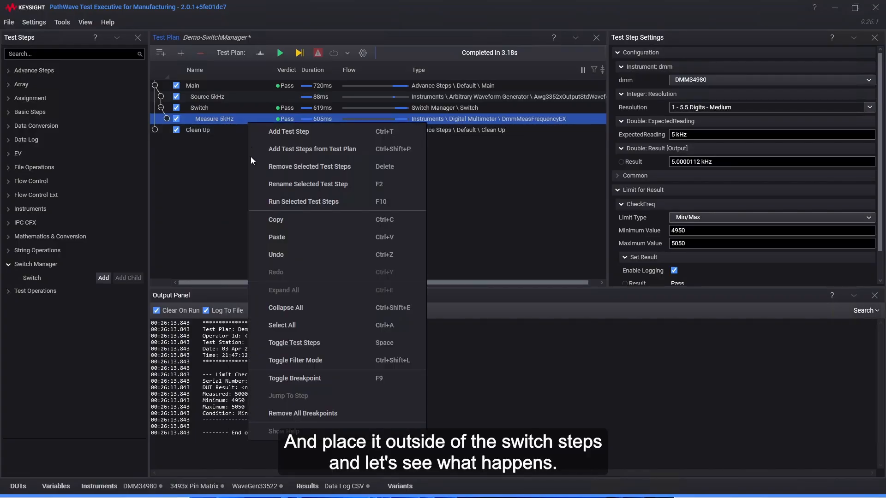
left_click(287, 243)
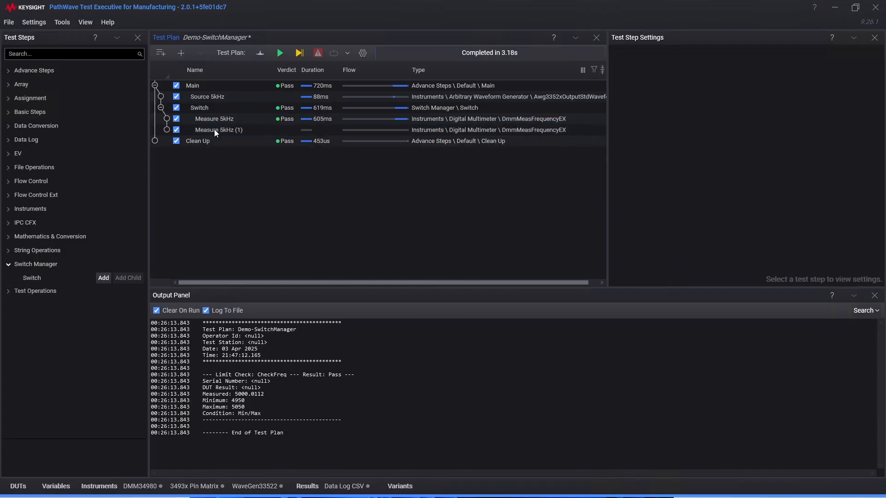
Move the copied measurement step out of the Switch step so it follows it, and run the test plan
left_click(214, 130)
left_click_drag(214, 129, 197, 112)
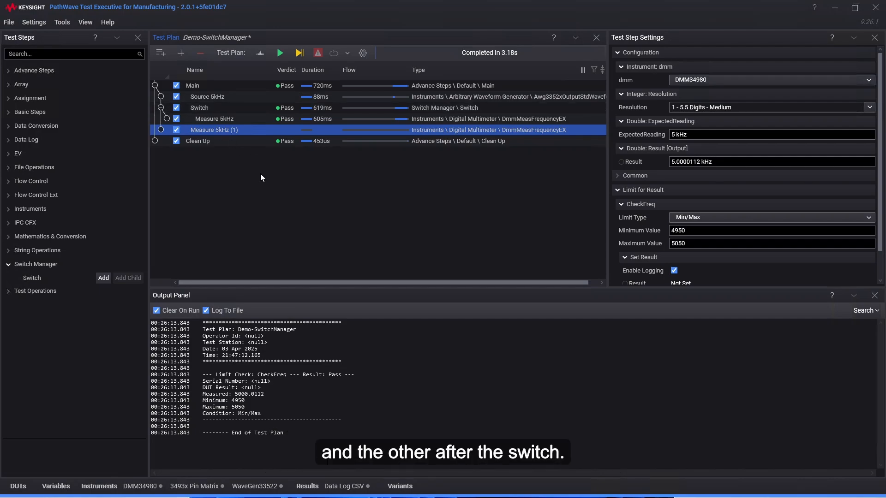
left_click(279, 53)
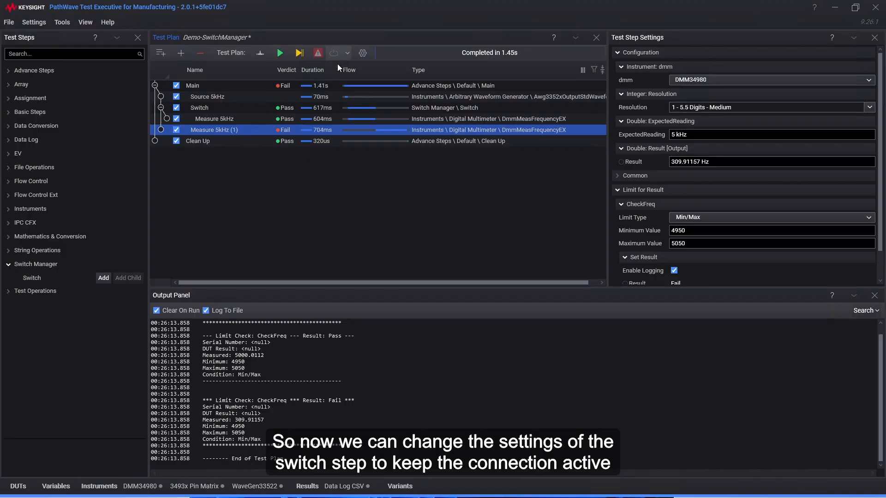
Set the Switch step's At Clean up operation to Connect Paths and rerun the test plan
left_click(213, 108)
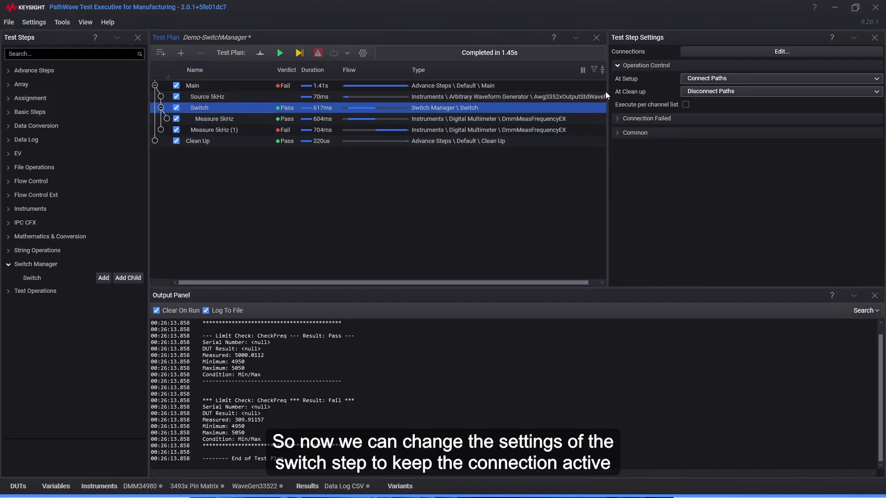
left_click(864, 91)
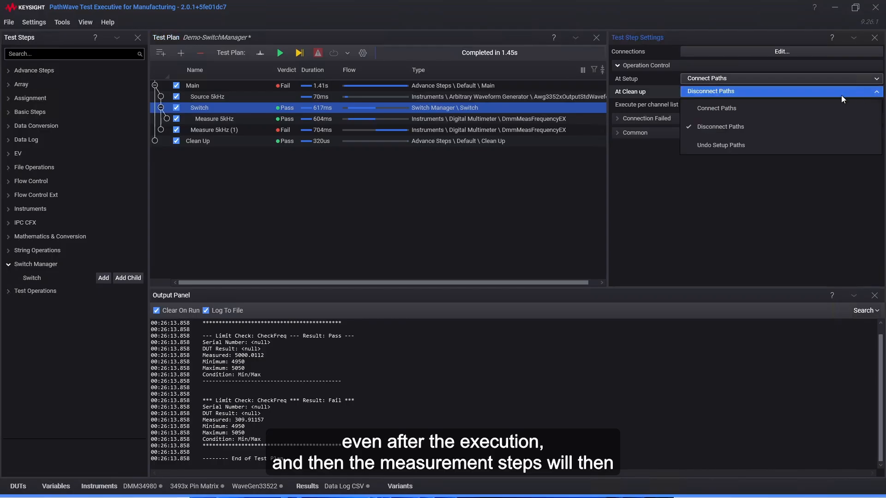
left_click(718, 110)
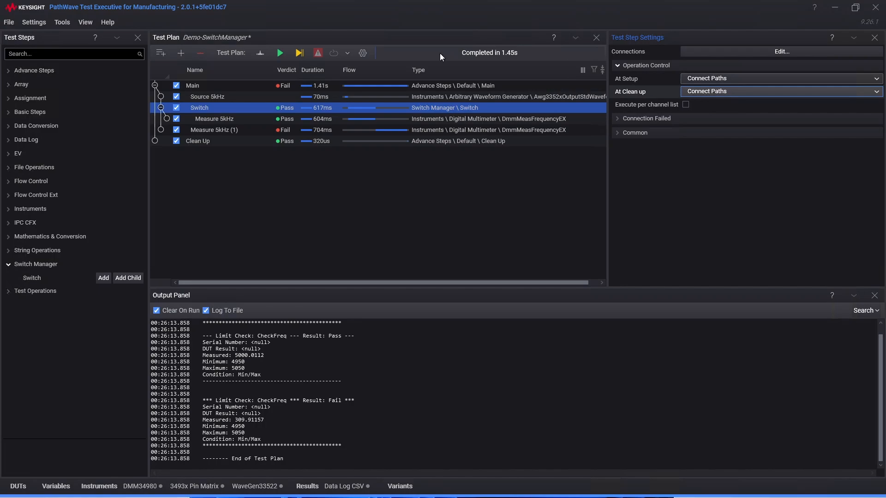
left_click(278, 54)
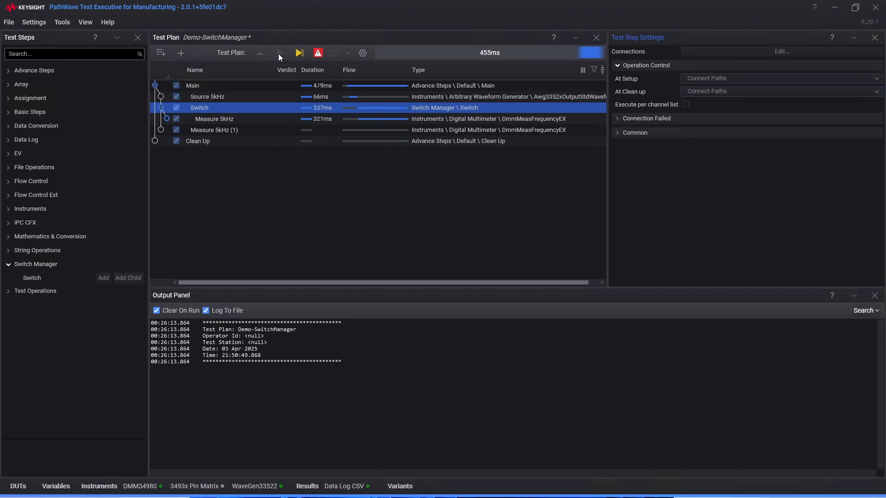